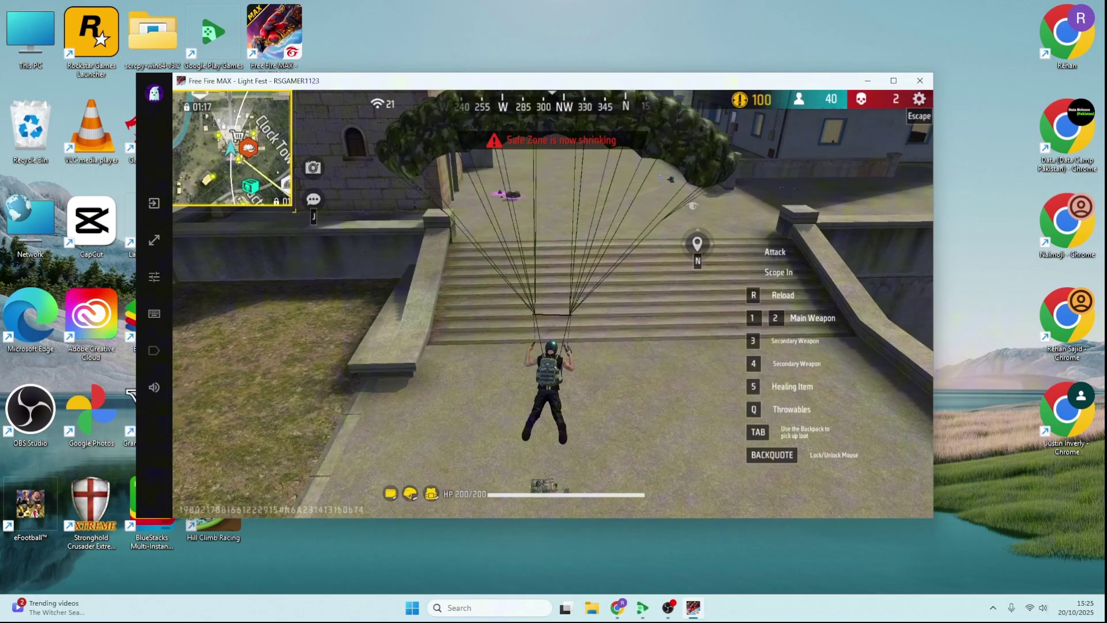
# Step: Run the landed character up the stone stairs onto the rooftop near the clock tower
pyautogui.press('w')
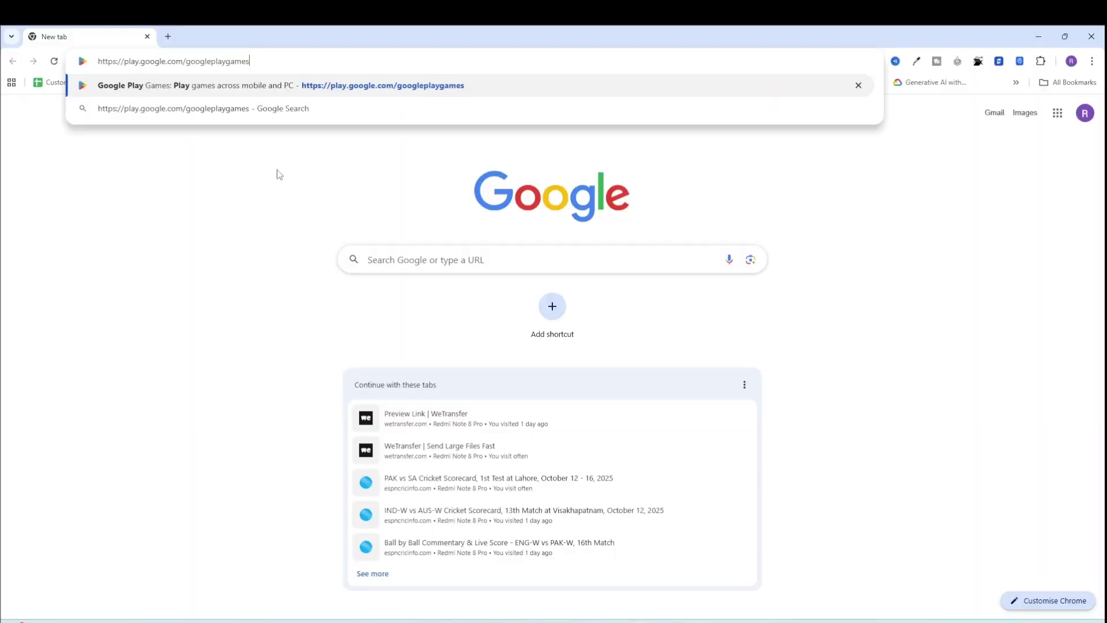
# Step: Download the PC installer from play.google.com/googleplaygames via 'Get started on PC'
pyautogui.click(265, 90)
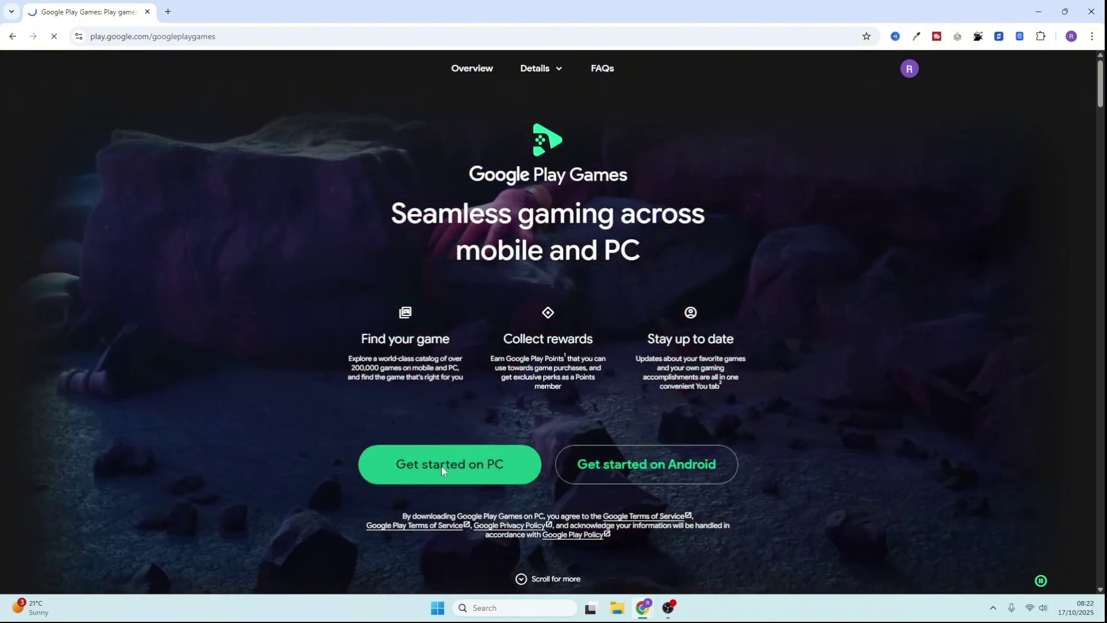
pyautogui.click(441, 465)
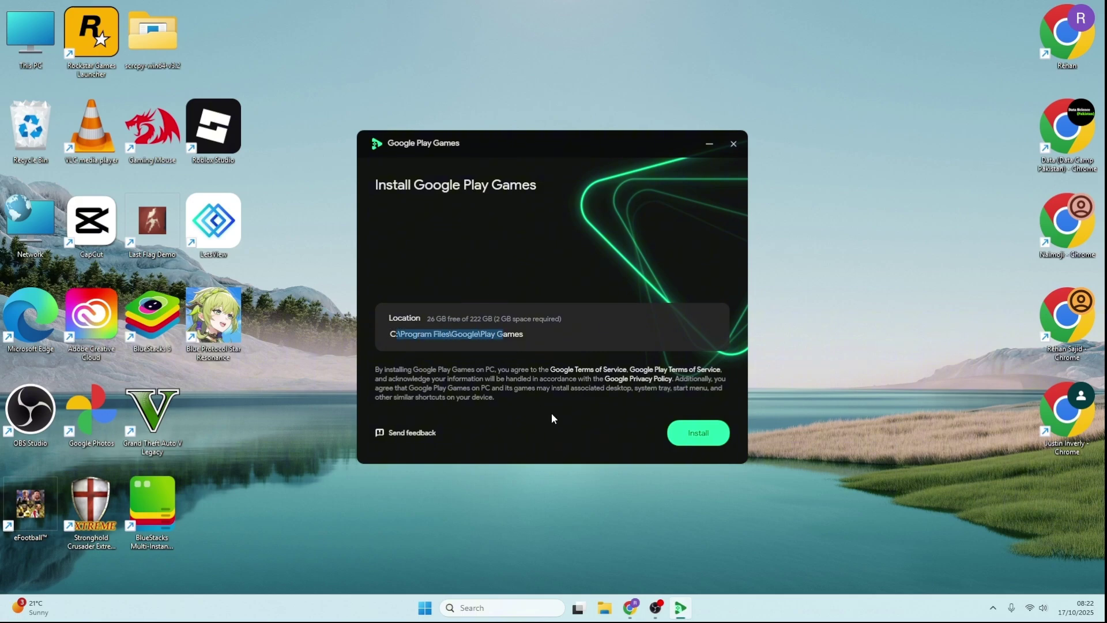
# Step: Install Google Play Games to the default Program Files location
pyautogui.click(699, 433)
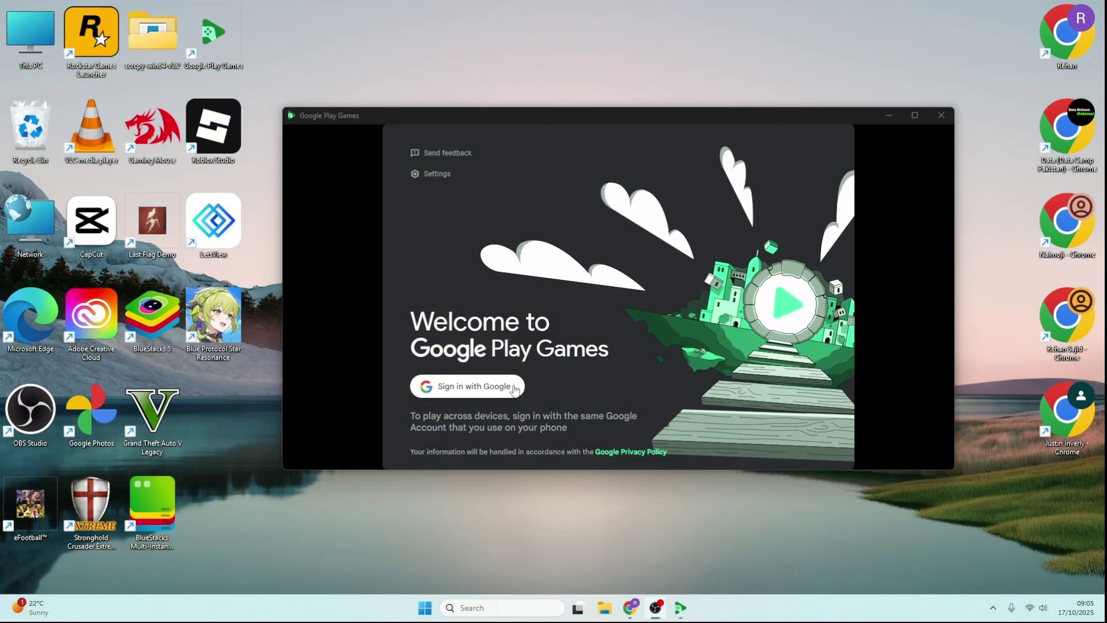
# Step: Sign in with Google, confirm the profile, accept the terms and finish privacy setup
pyautogui.click(471, 387)
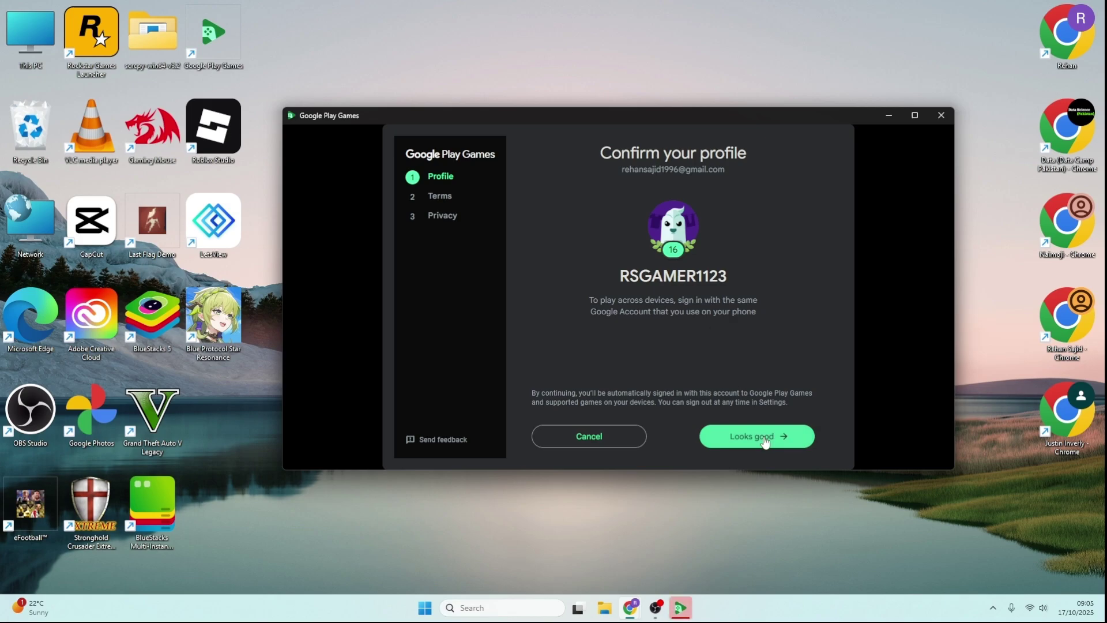
pyautogui.click(764, 442)
pyautogui.scroll(-3, 766, 441)
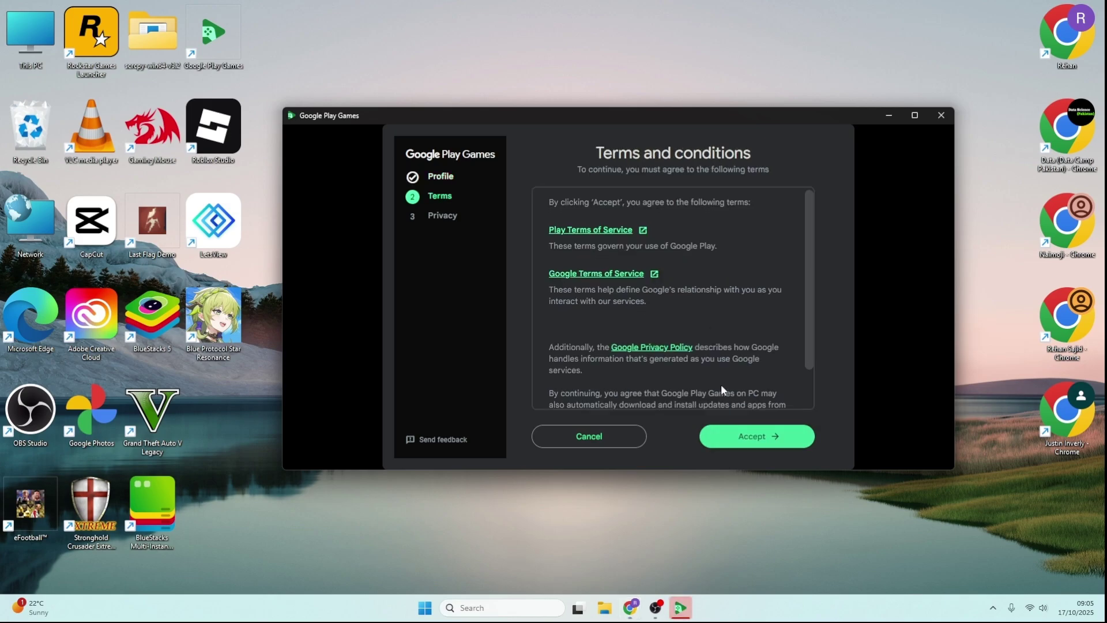
pyautogui.click(772, 440)
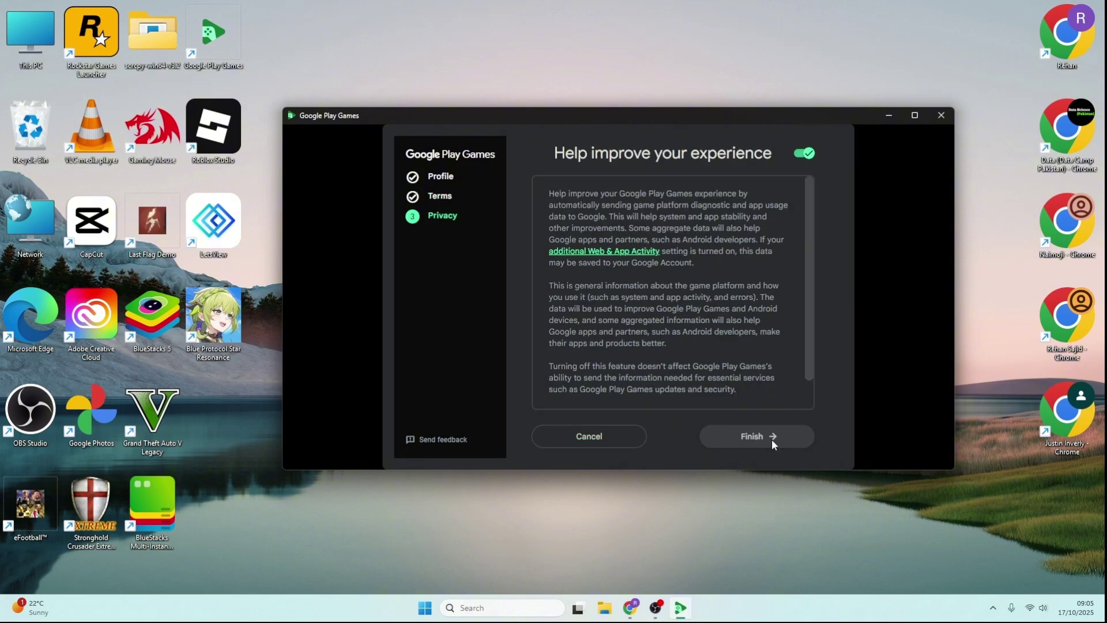
pyautogui.click(752, 436)
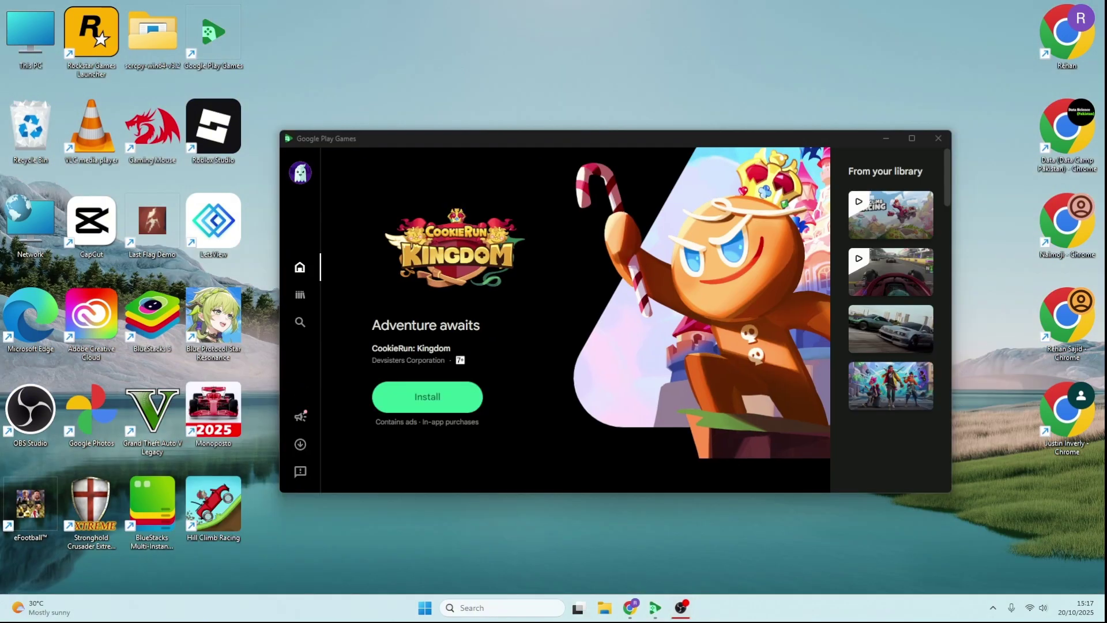
# Step: Search 'free fire max' and open the Free Fire MAX – Light Fest page
pyautogui.click(300, 324)
pyautogui.write('free fire ma')
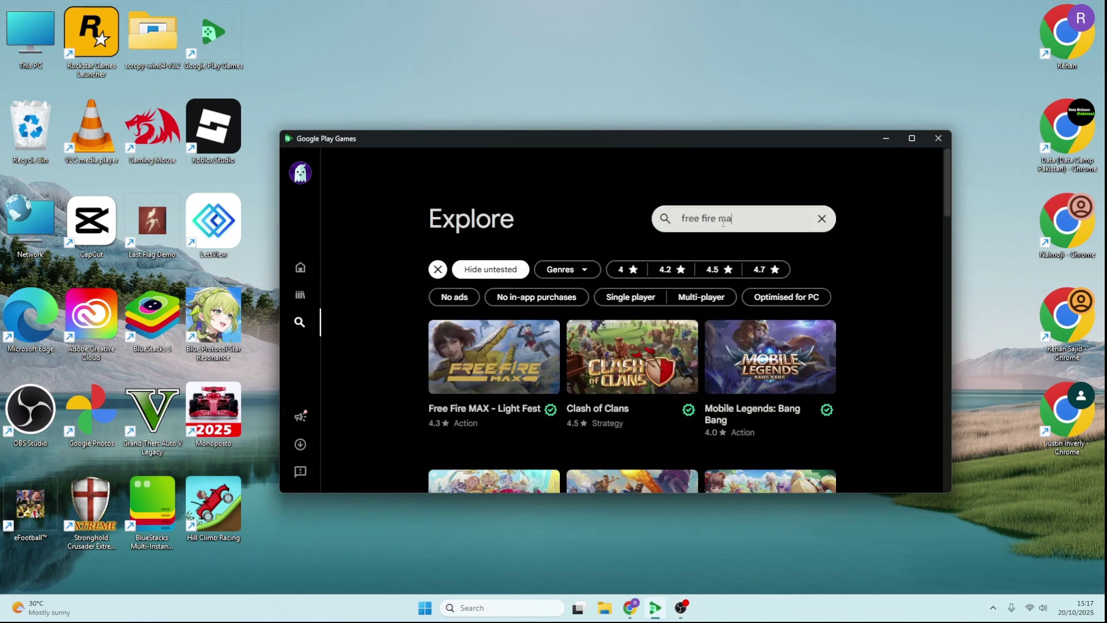
pyautogui.write('x')
pyautogui.press('Return')
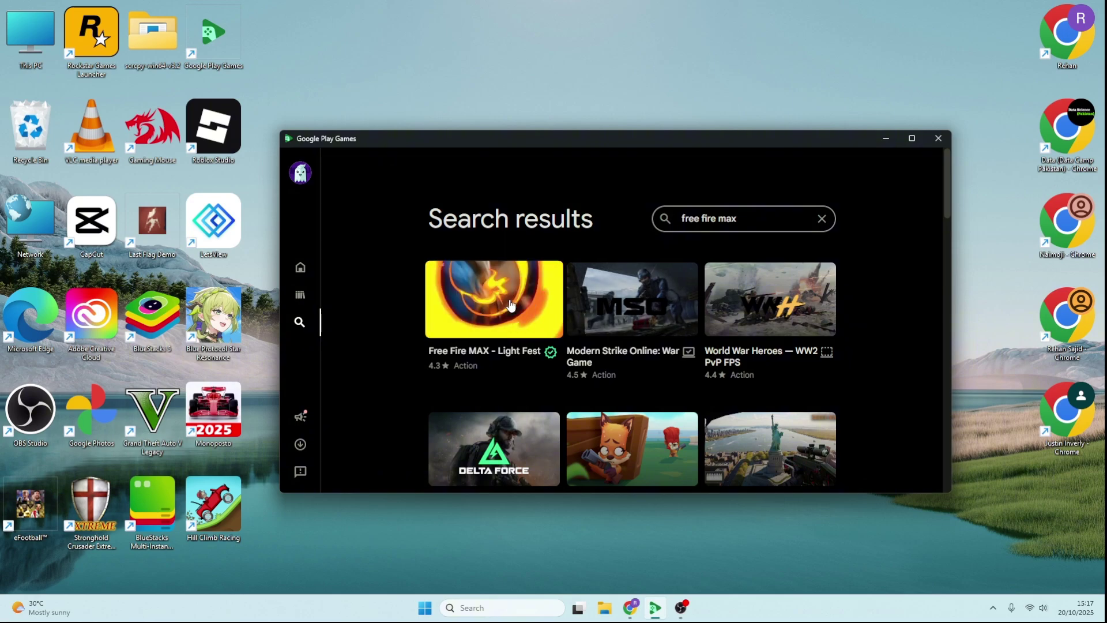
pyautogui.click(510, 305)
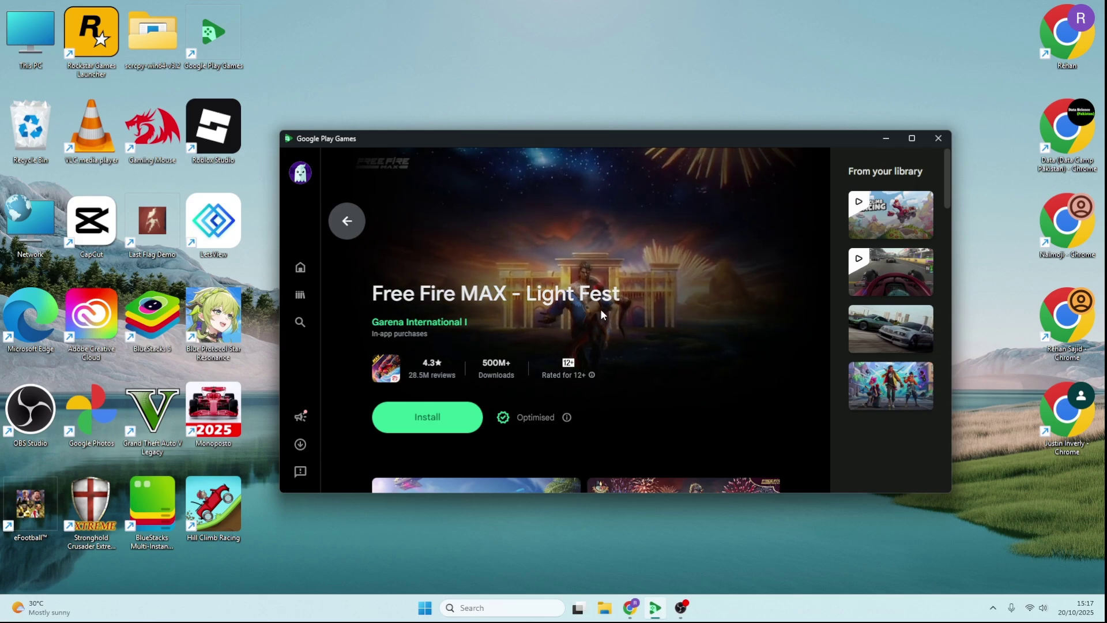
# Step: Install Free Fire MAX – Light Fest, then launch it once Play appears
pyautogui.moveTo(602, 315); pyautogui.dragTo(528, 299)
pyautogui.click(677, 312)
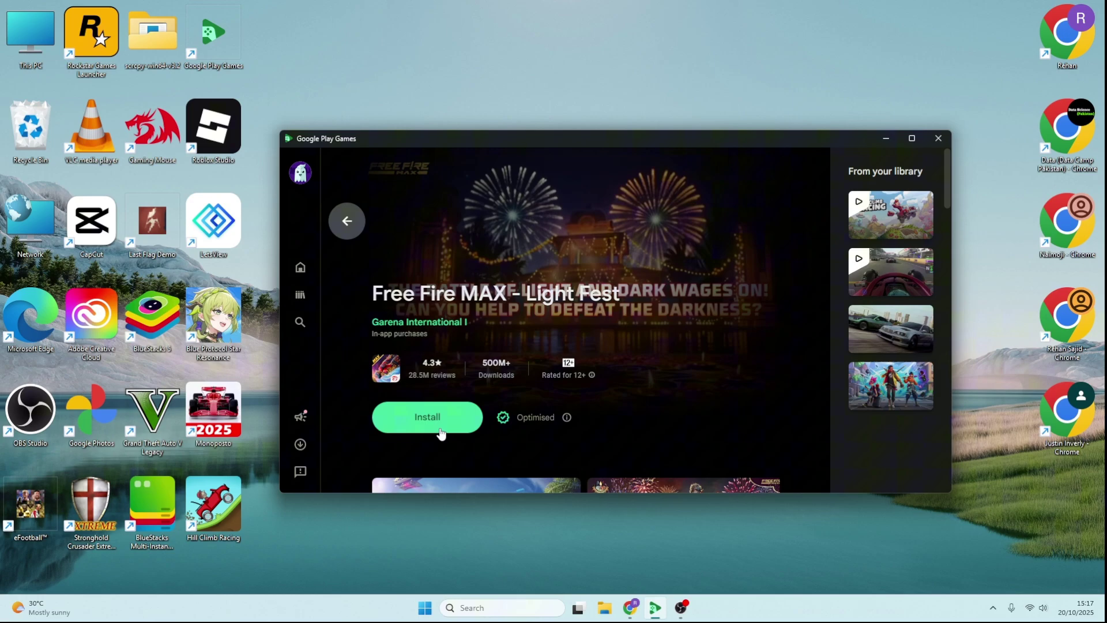
pyautogui.click(440, 431)
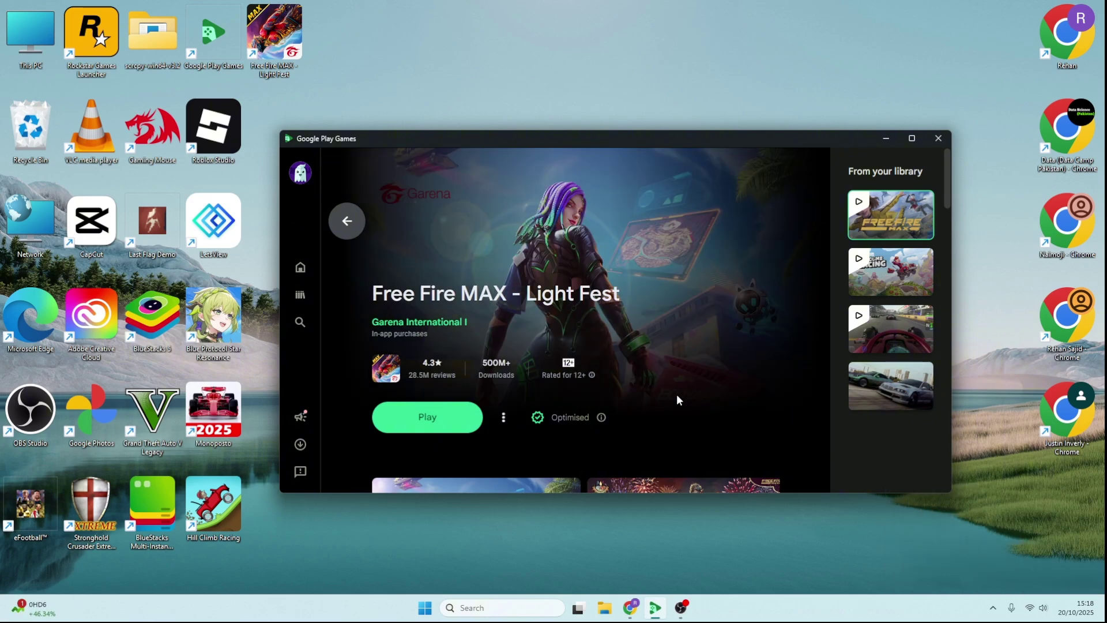
pyautogui.click(412, 429)
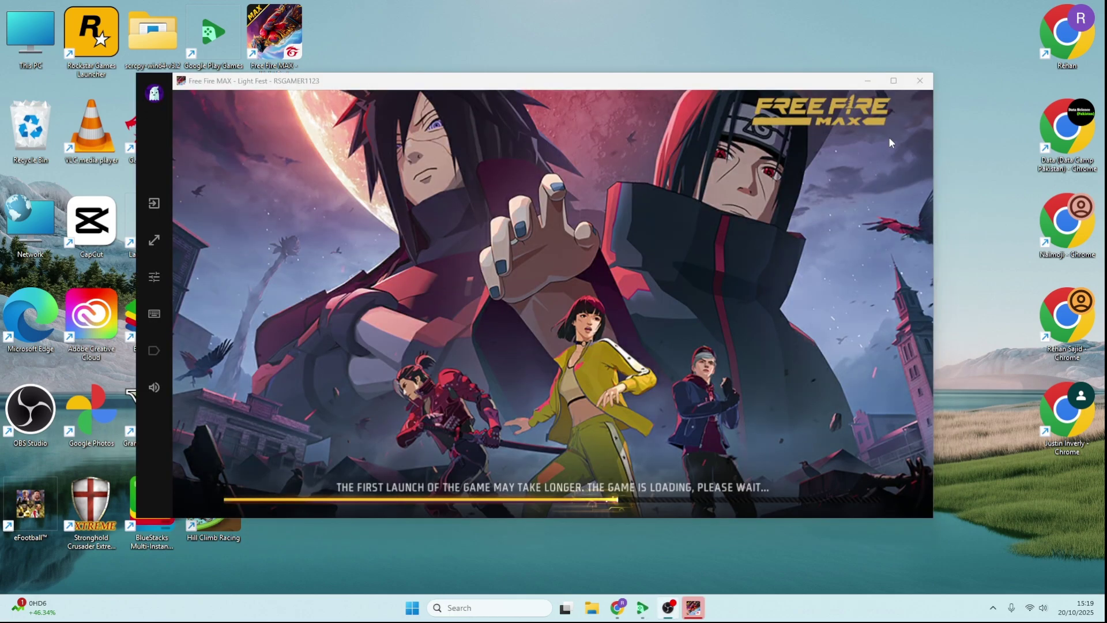
# Step: Allow game notifications and sign in through the More sign-in options
pyautogui.click(643, 313)
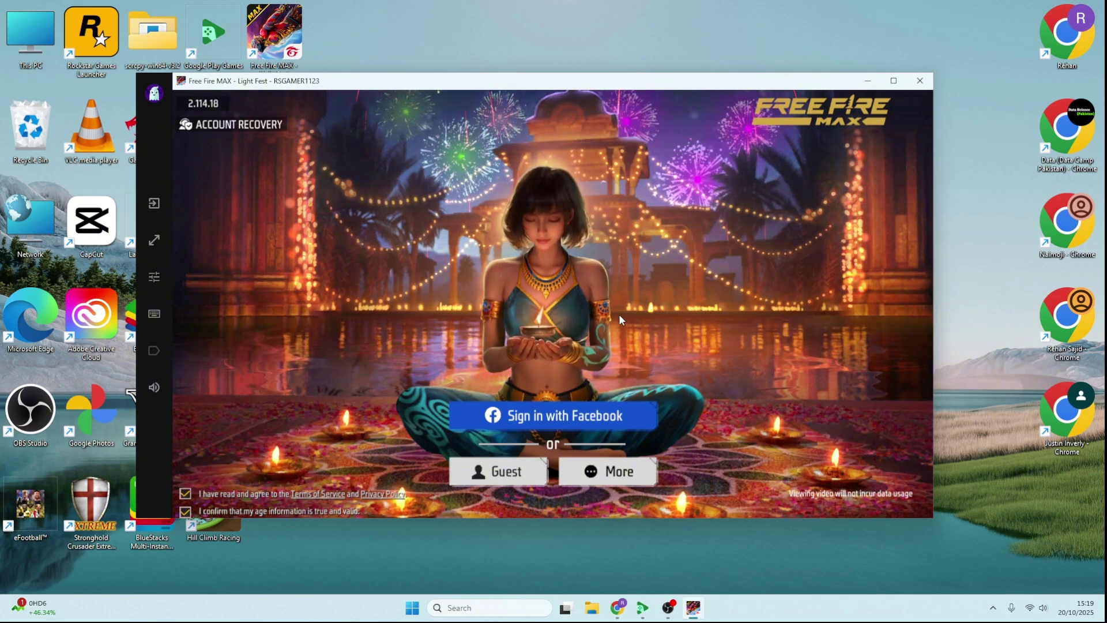
pyautogui.click(601, 470)
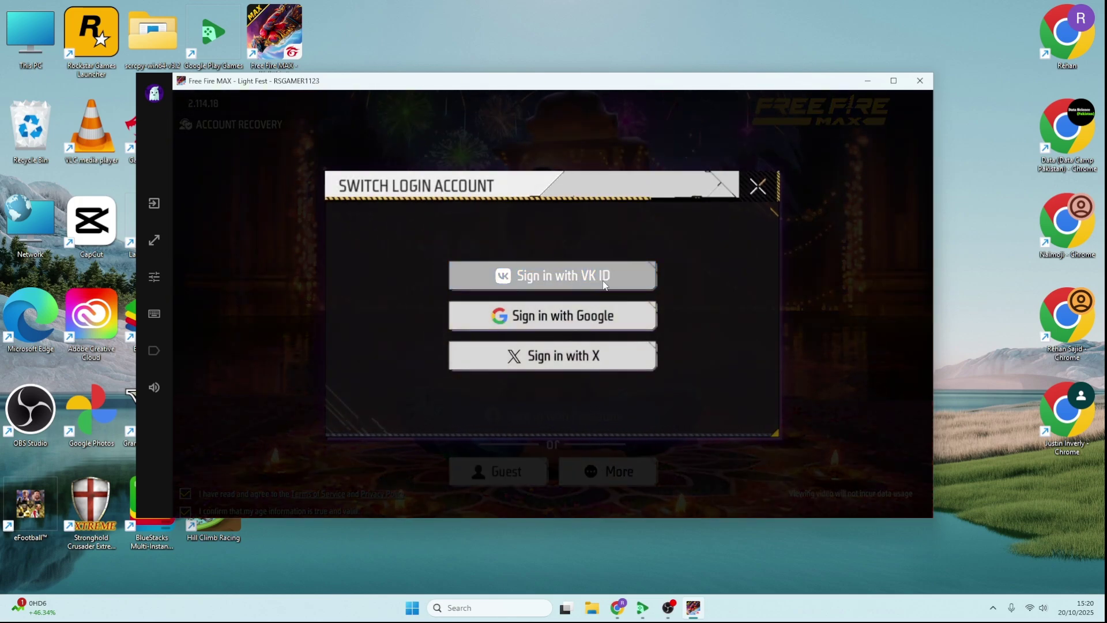
pyautogui.click(534, 317)
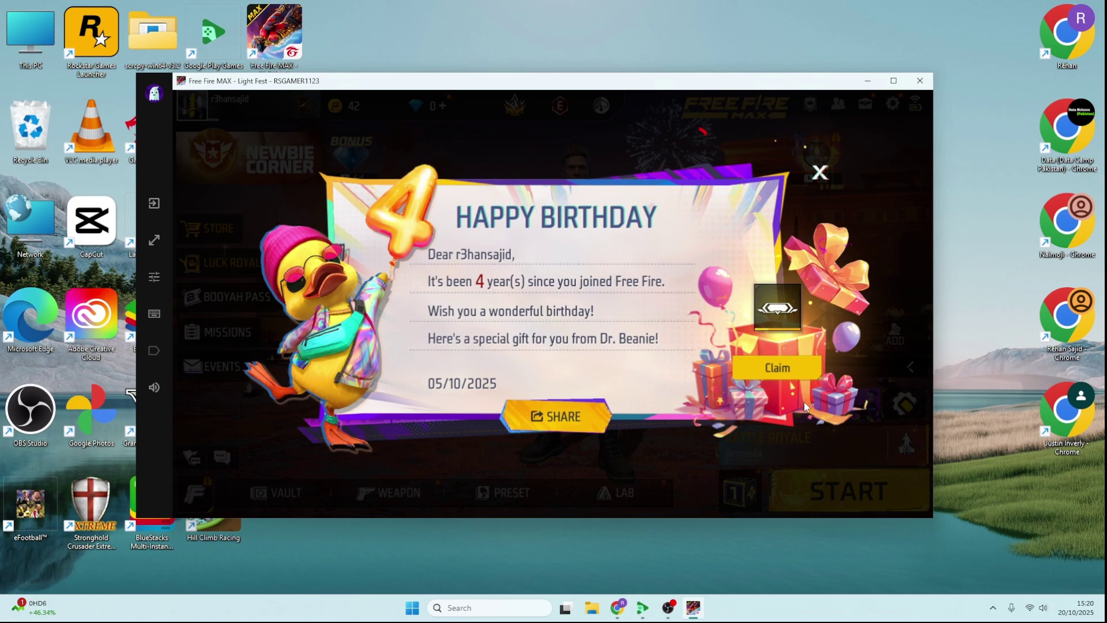
# Step: Claim the birthday gift and close the birthday greeting to reach the lobby
pyautogui.click(798, 374)
pyautogui.click(673, 391)
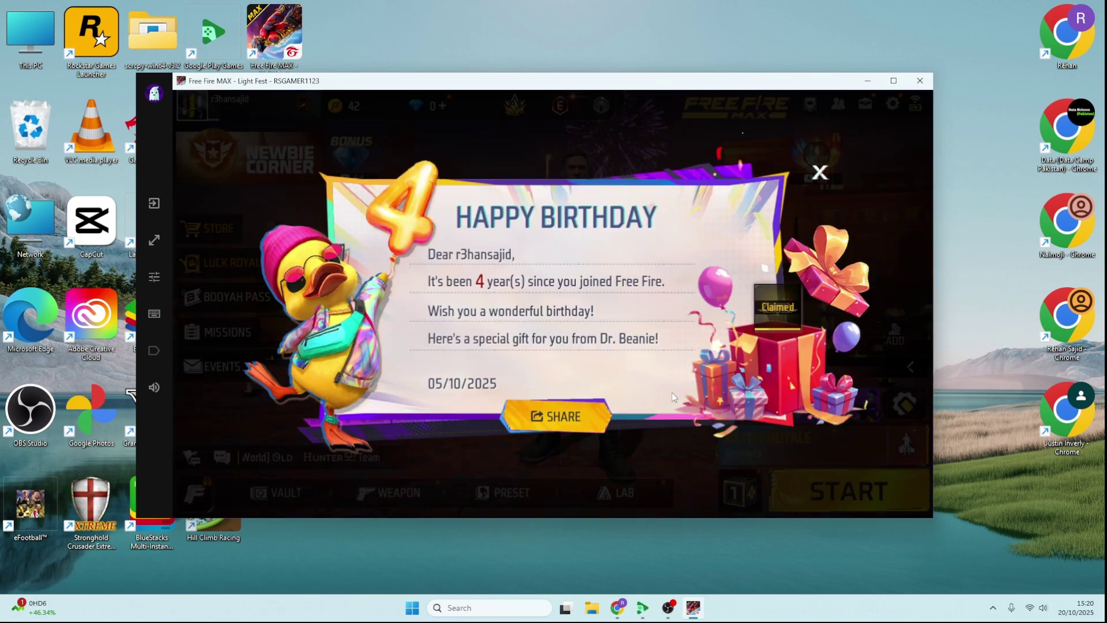
pyautogui.click(821, 173)
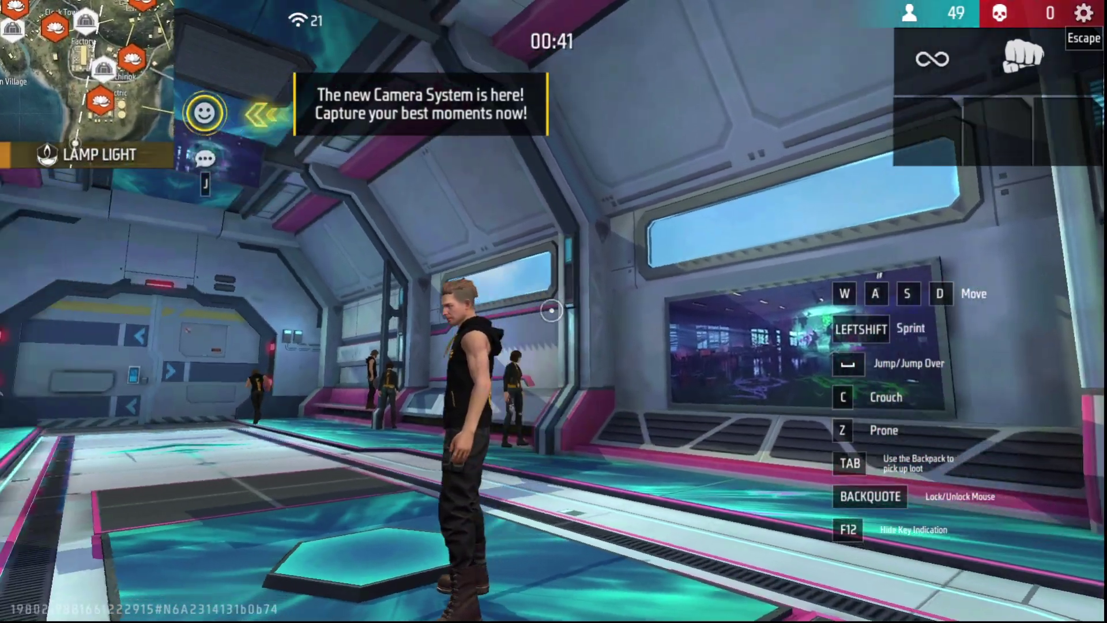
# Step: Run around the waiting-area corridors with W and S, then look around the drop plane
pyautogui.press('w')
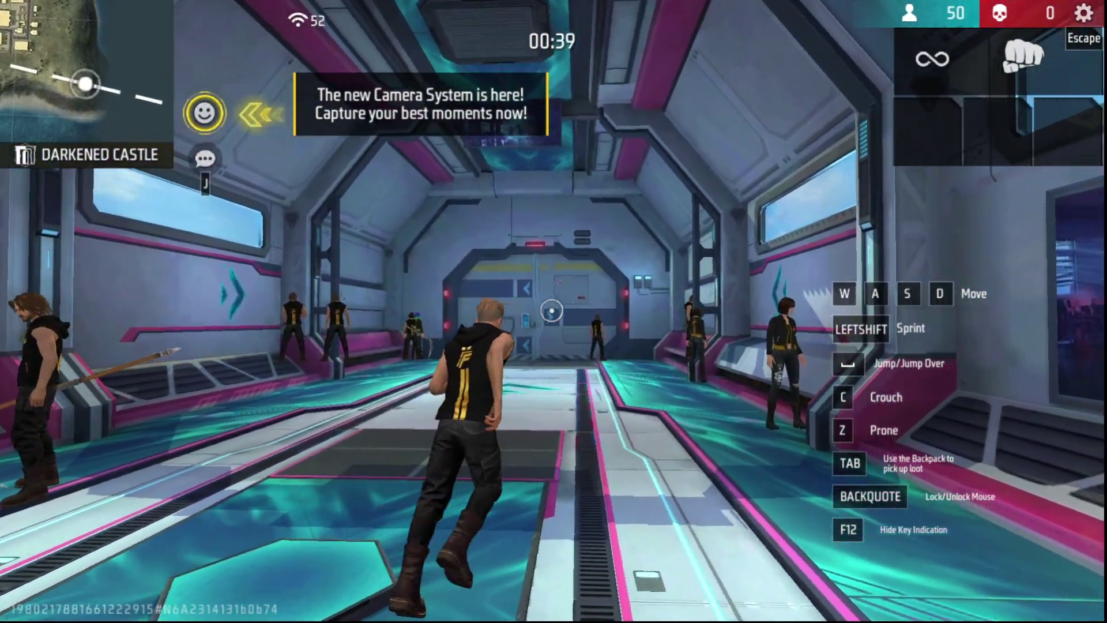
pyautogui.press('s')
pyautogui.press('w')
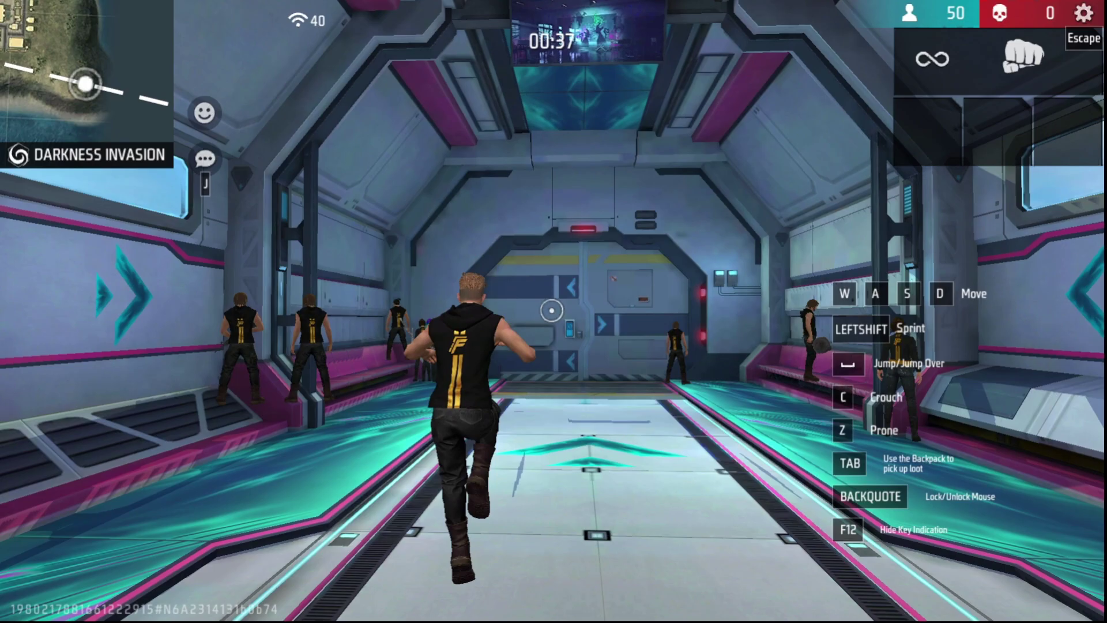
pyautogui.press('w')
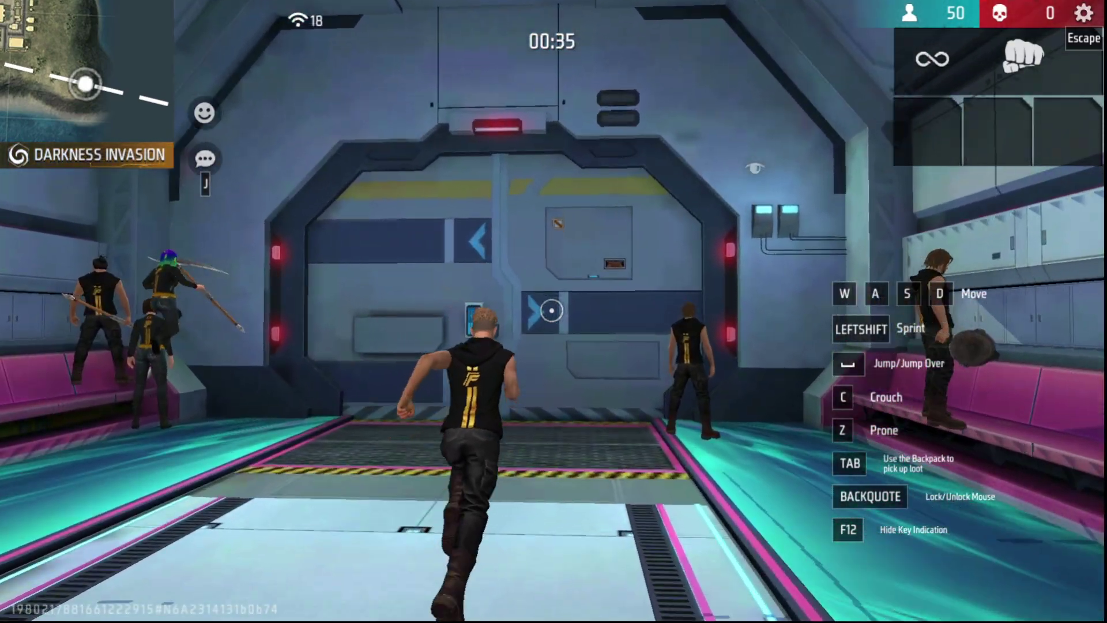
pyautogui.press('s')
pyautogui.press('w')
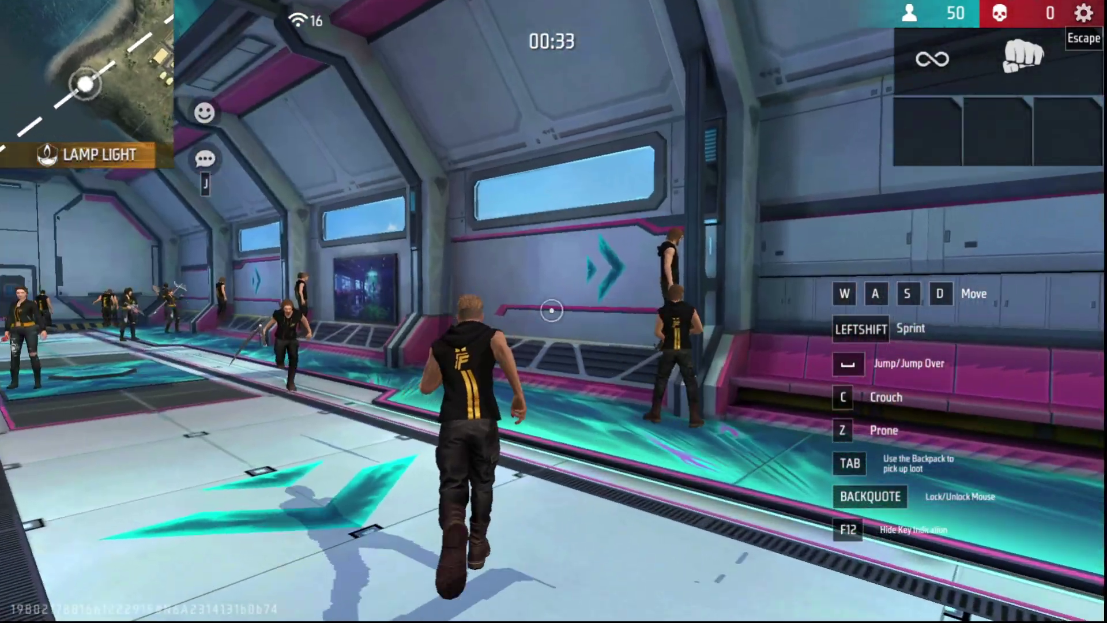
pyautogui.press('w')
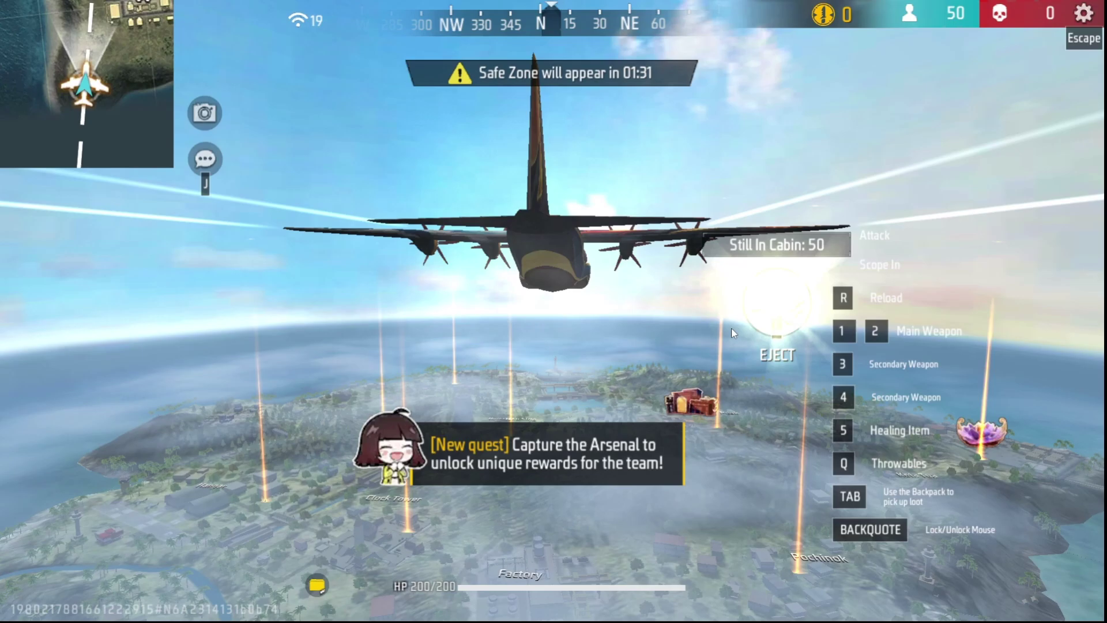
pyautogui.moveTo(730, 334)
pyautogui.mouseDown()
pyautogui.moveTo(679, 351)
pyautogui.moveTo(720, 366)
pyautogui.mouseUp()
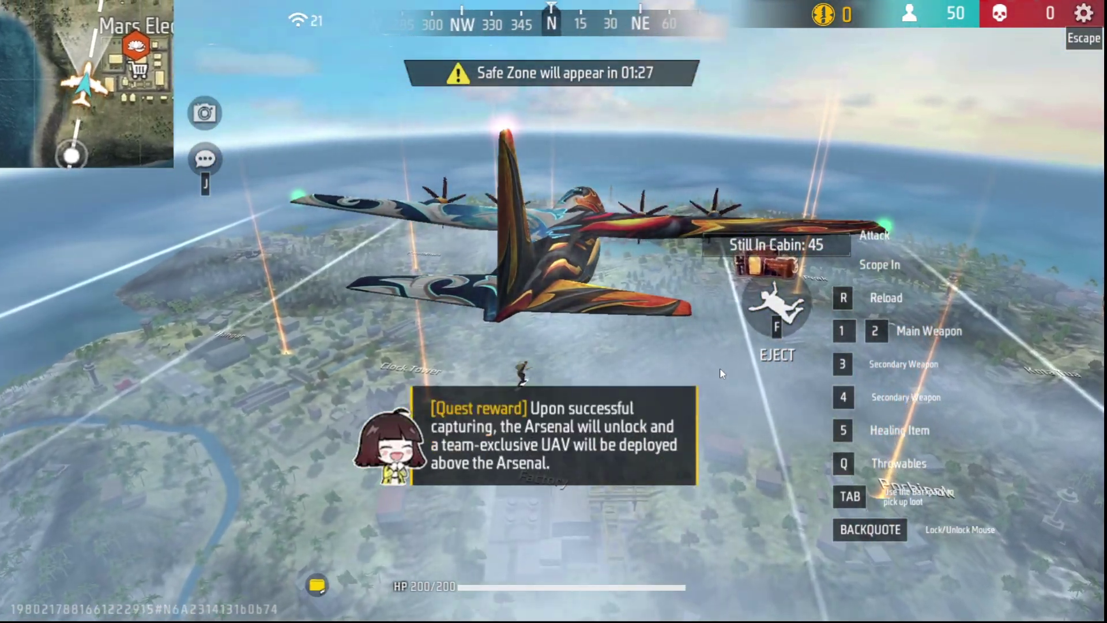